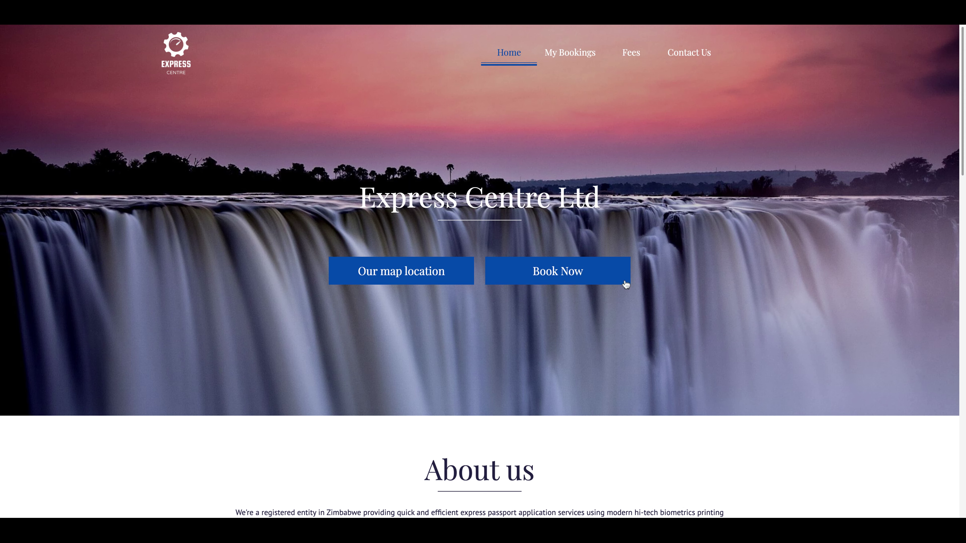
Scroll through the home page's About us, Opening Hours and Contact us sections, then back up.
scroll(595, 294, "down", 5)
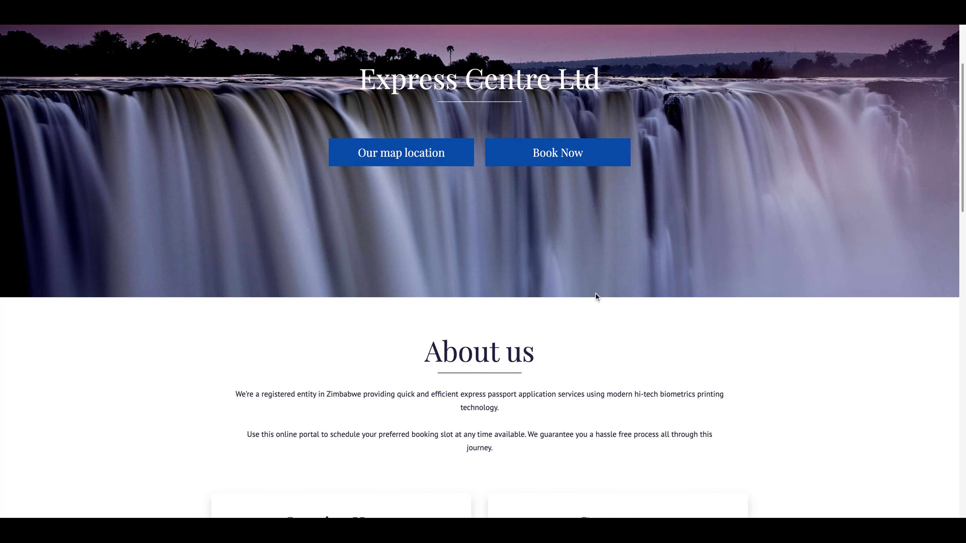
scroll(595, 294, "down", 2)
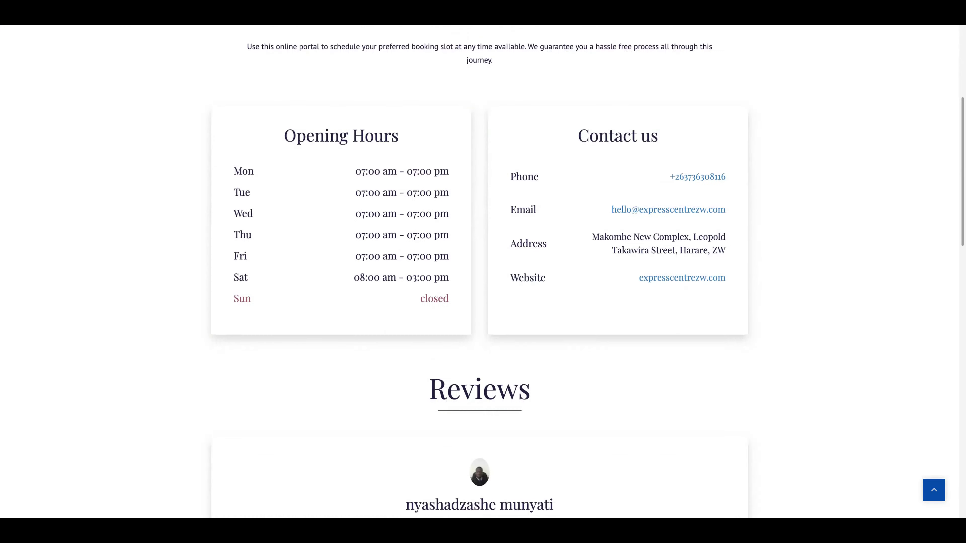
scroll(845, 412, "up", 8)
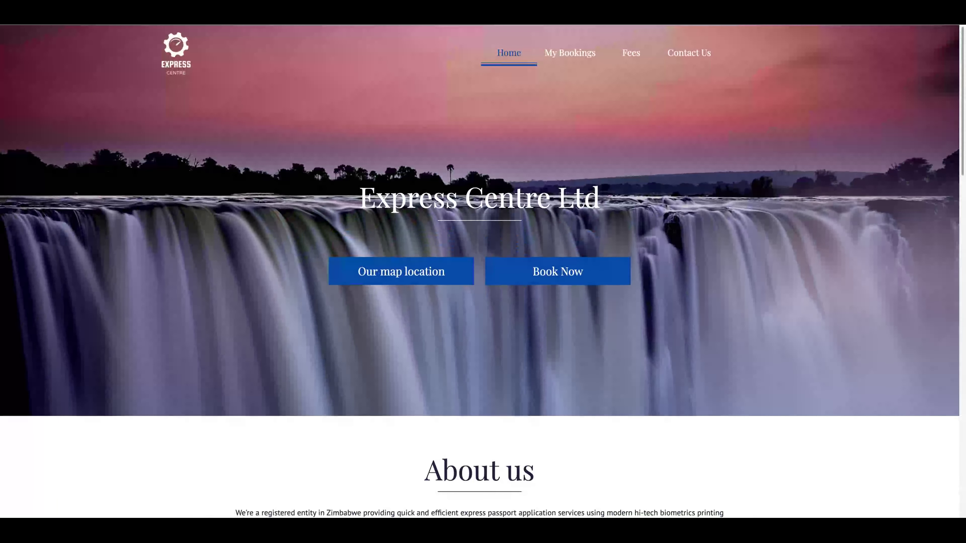
Start a booking and check April 11, 12 and 13 for free slots; 13 April offers only 6:40 PM.
left_click(574, 277)
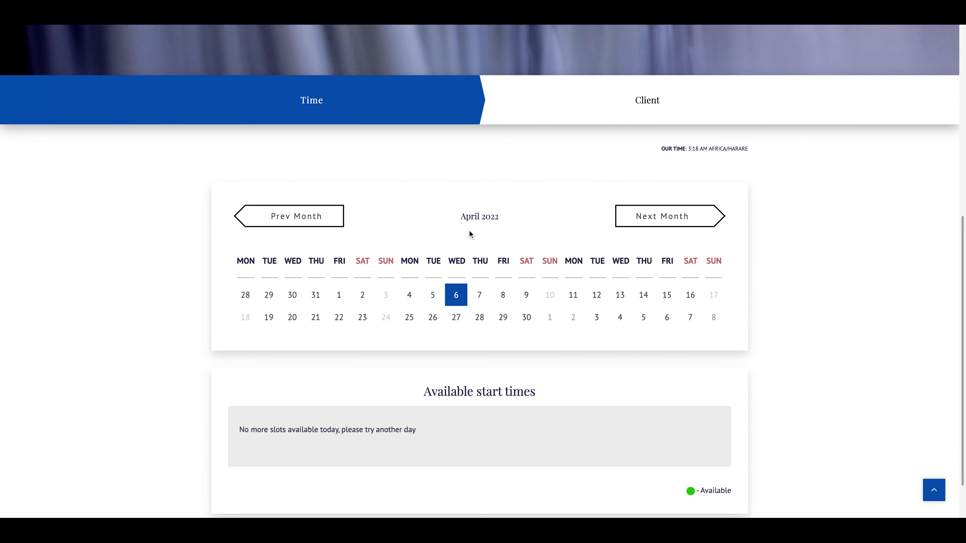
left_click(526, 295)
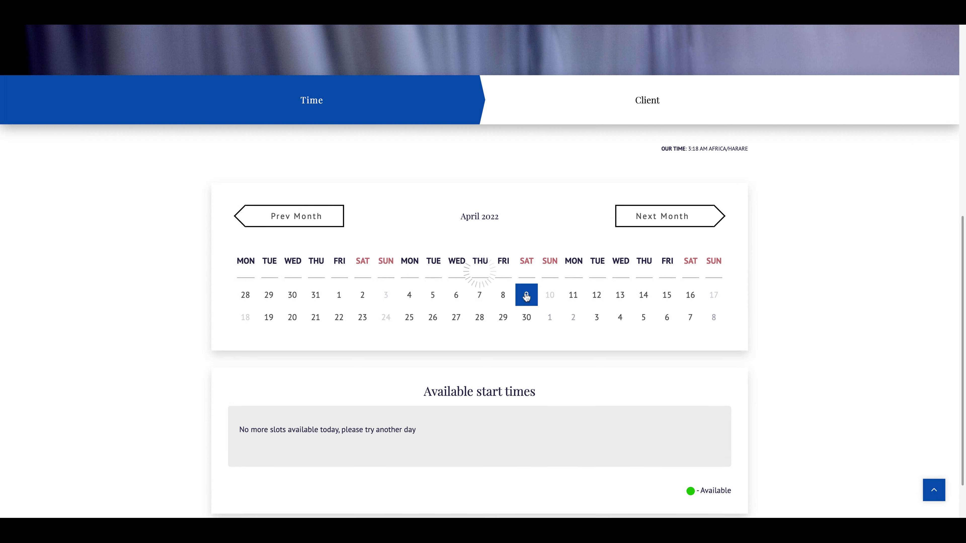
left_click(575, 296)
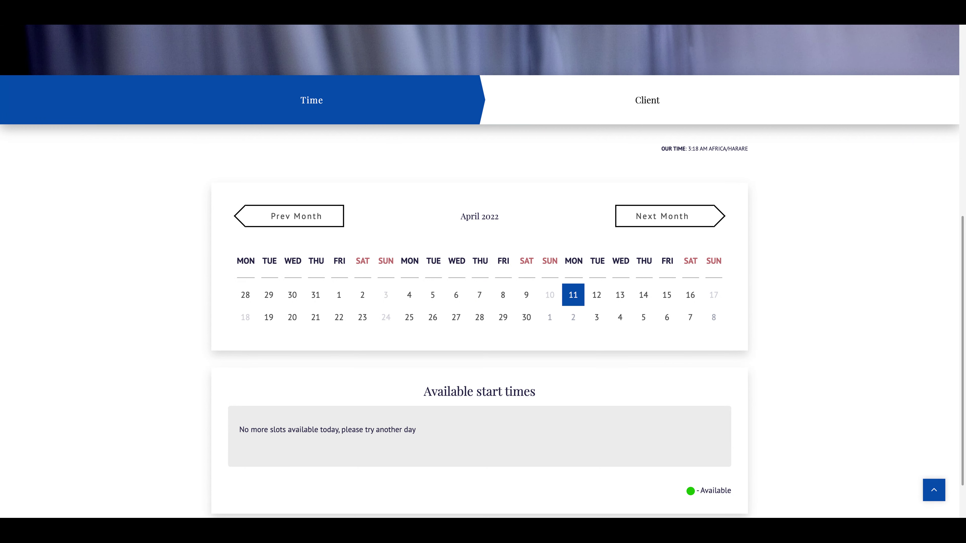
left_click(597, 296)
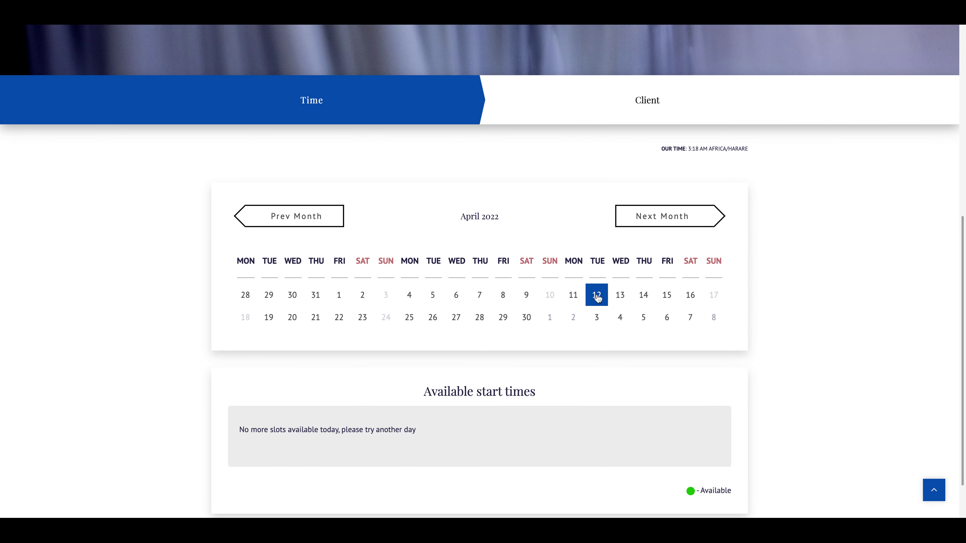
left_click(620, 299)
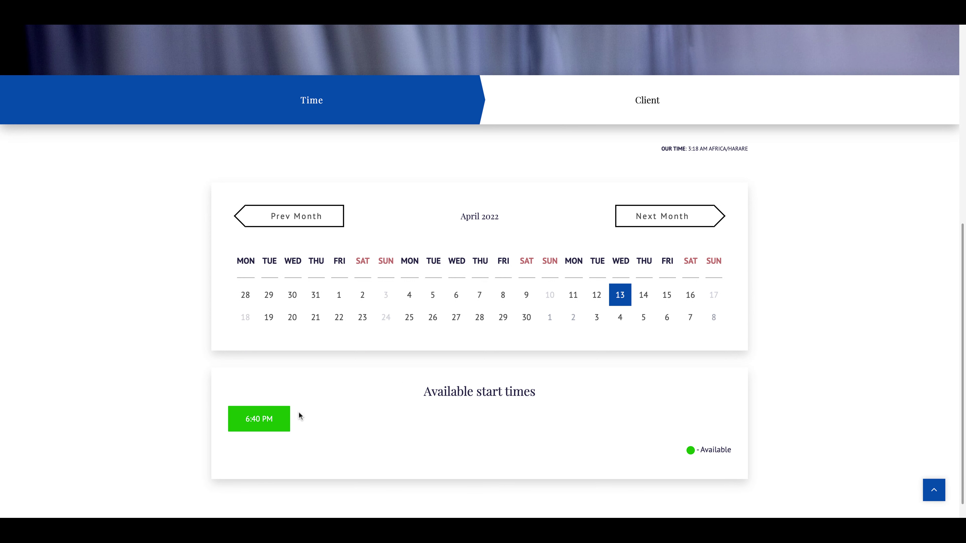
Choose Thursday 14 April 2022 and select the 7:20 AM start time.
left_click(643, 297)
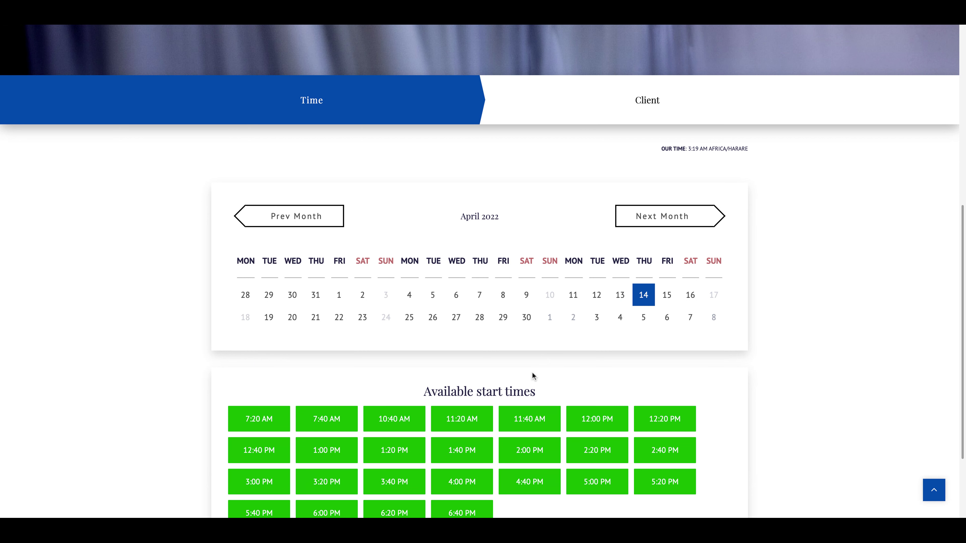
scroll(532, 372, "down", 2)
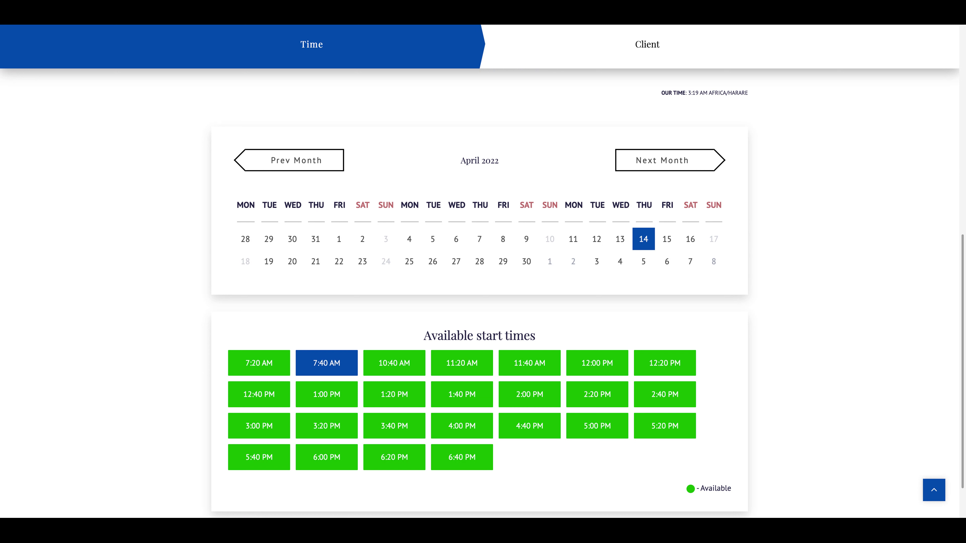
left_click(267, 363)
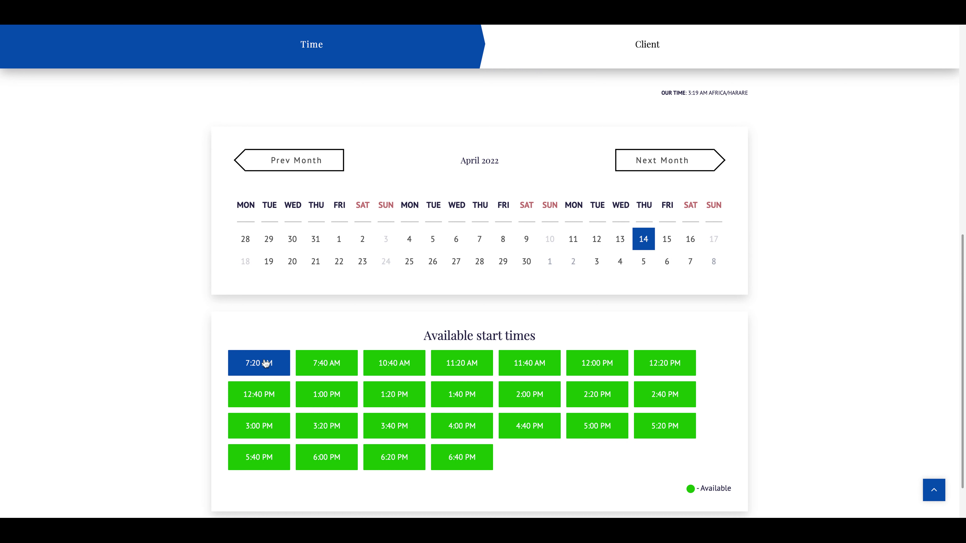
Continue to the client details form and empty the prefilled phone, email and name fields.
left_click(266, 364)
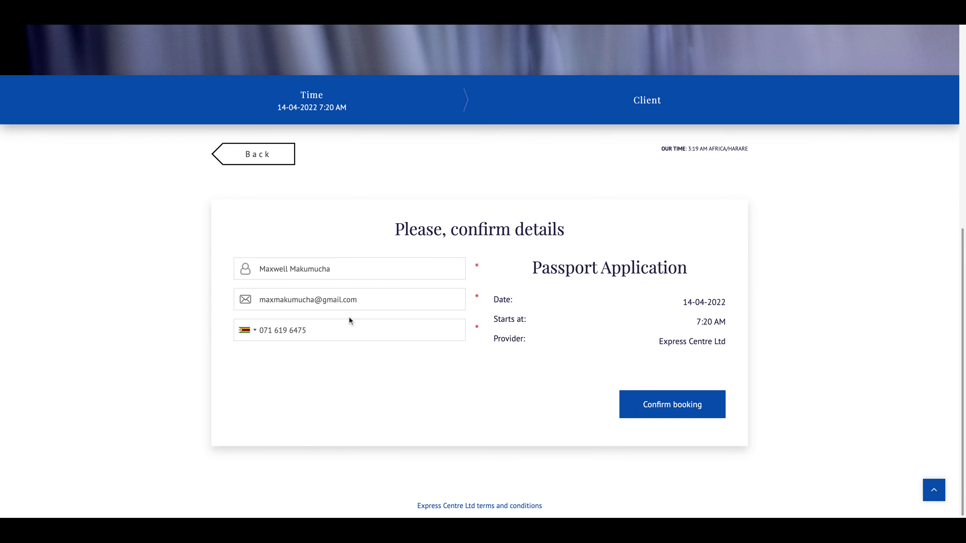
left_click(332, 329)
key("ctrl+a")
key("BackSpace")
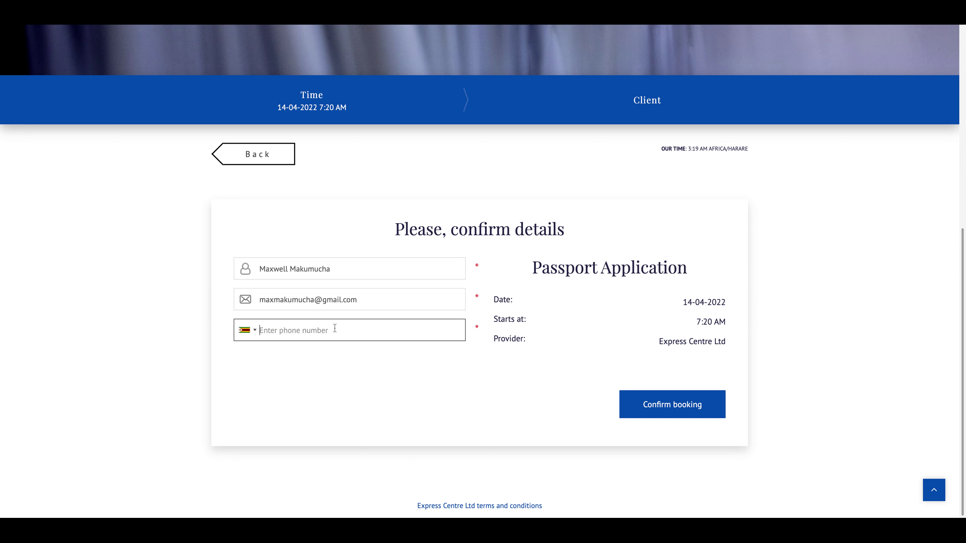
left_click(384, 300)
key("ctrl+a")
key("BackSpace")
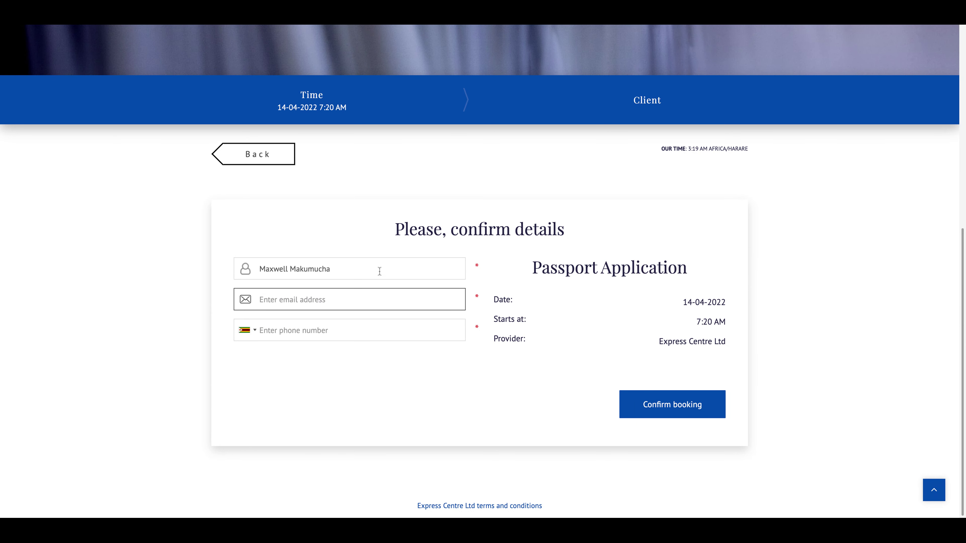
left_click(379, 269)
key("ctrl+a")
key("BackSpace")
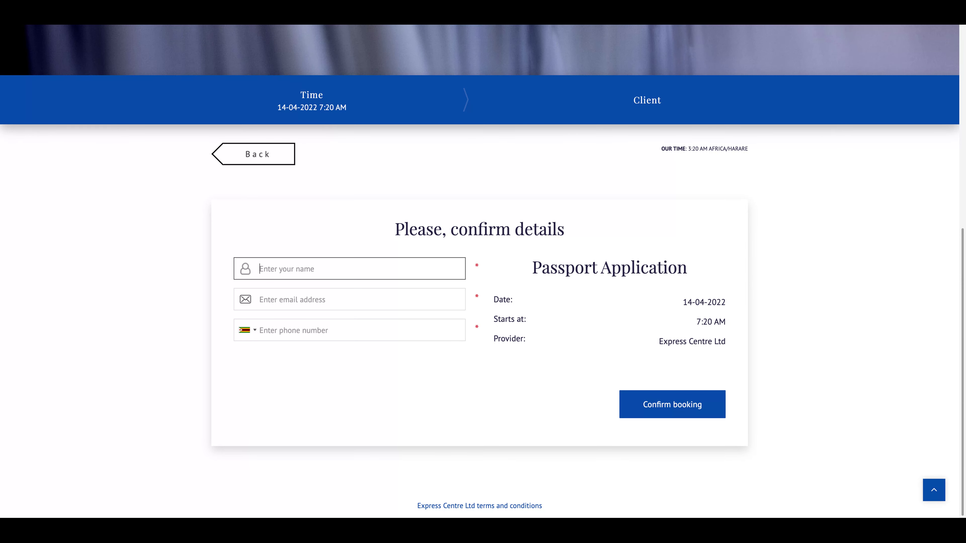
Enter the name 'Your Full Name', the contact e-mail and the phone number, correcting a phone typo.
type("Your Full Name")
key("Tab")
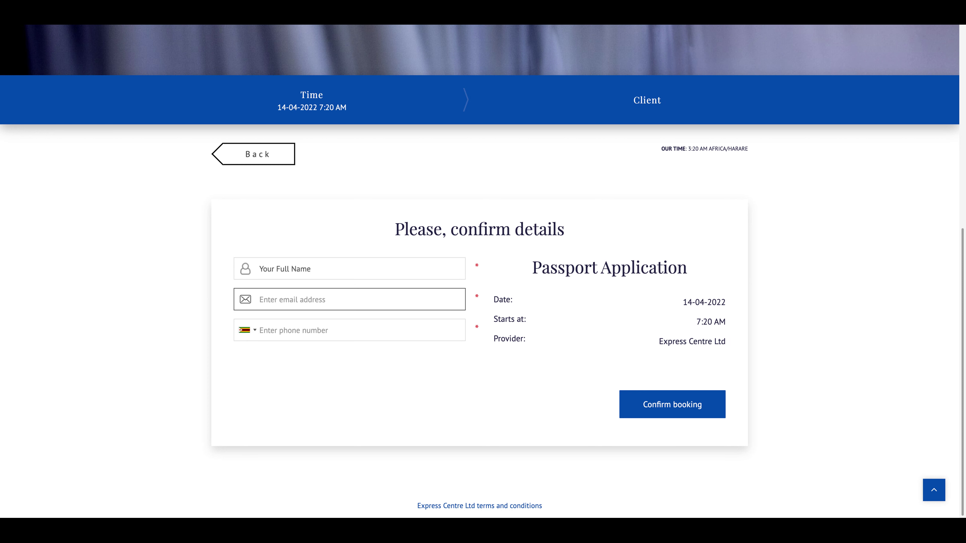
left_click(330, 330)
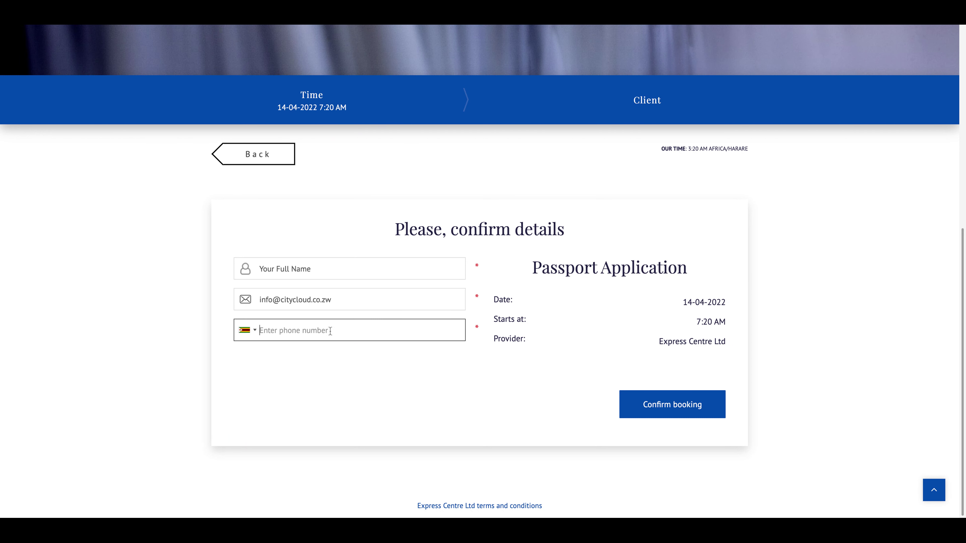
type(")777")
key("ctrl+a")
Confirm the Passport Application booking for 14-04-2022 at 7:20 AM.
left_click(663, 413)
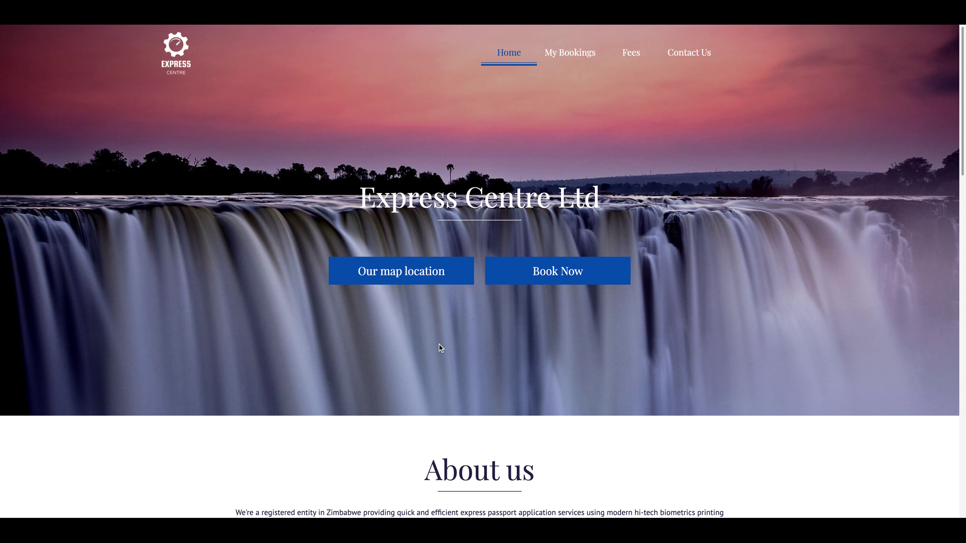
Review the confirmed Passport Application's code and status in My Bookings, then show All Bookings.
left_click(577, 55)
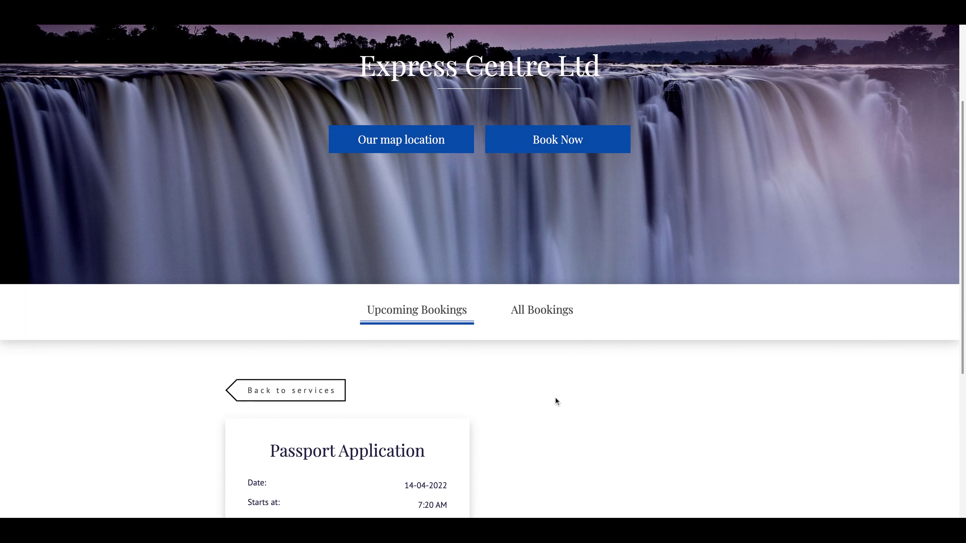
scroll(555, 397, "down", 5)
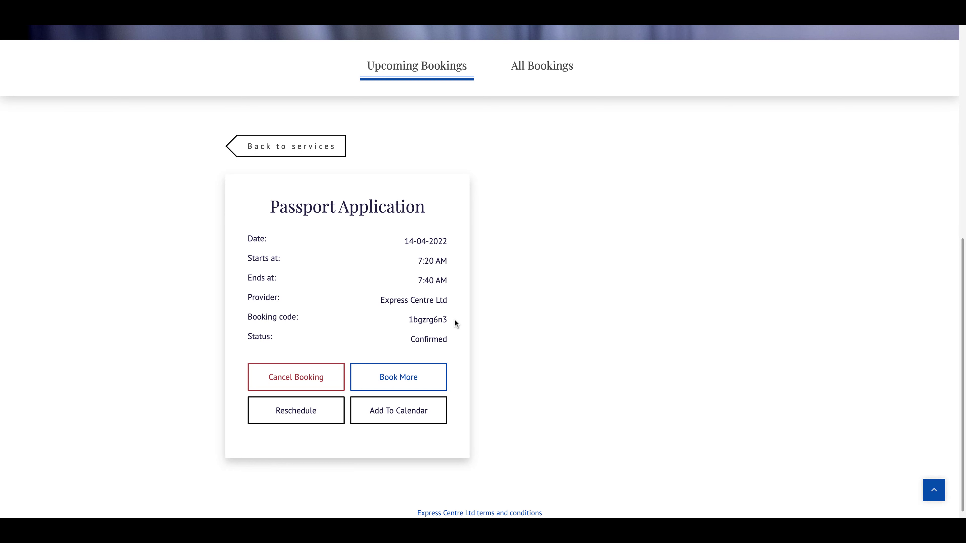
left_click_drag(457, 324, 411, 320)
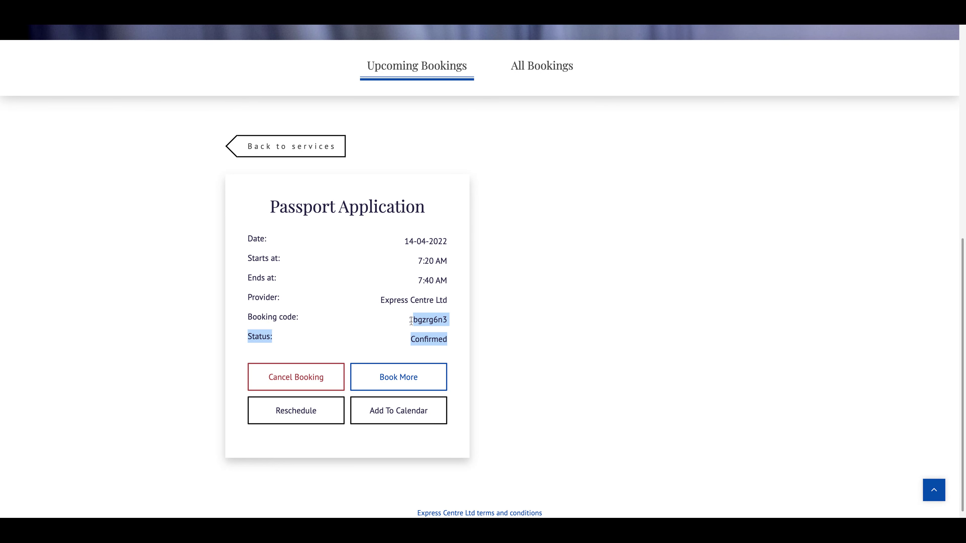
left_click(412, 321)
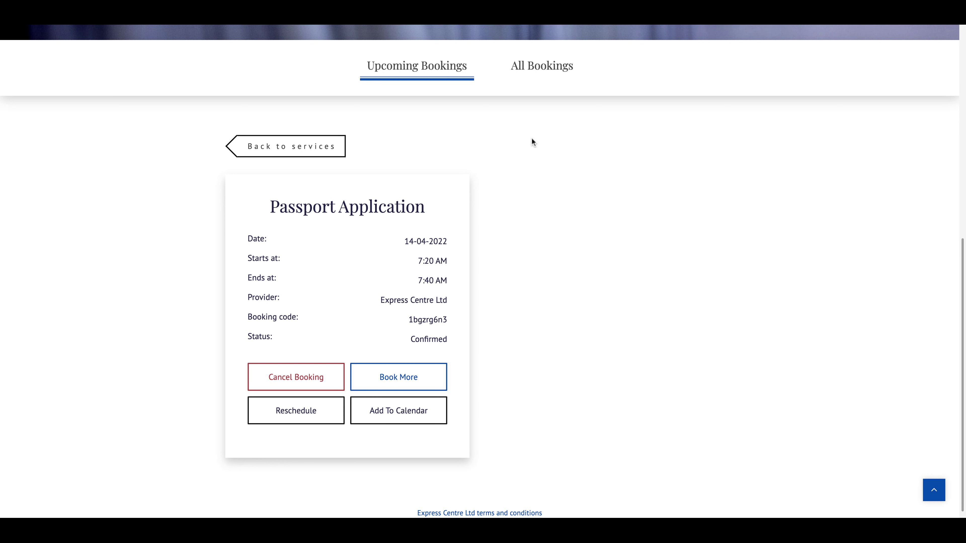
left_click(559, 71)
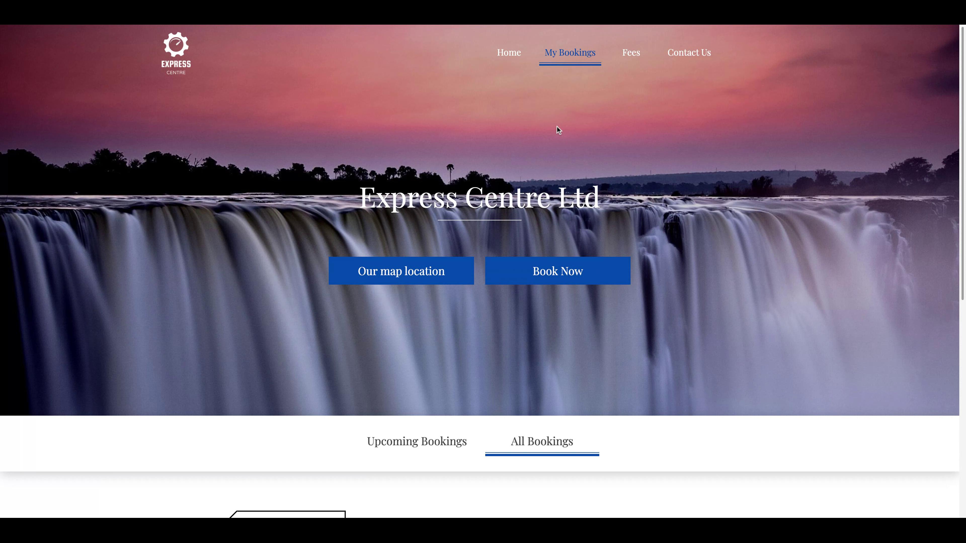
Open the Fees page and highlight the 48hrs processing time and US$200 passport cost.
left_click(630, 57)
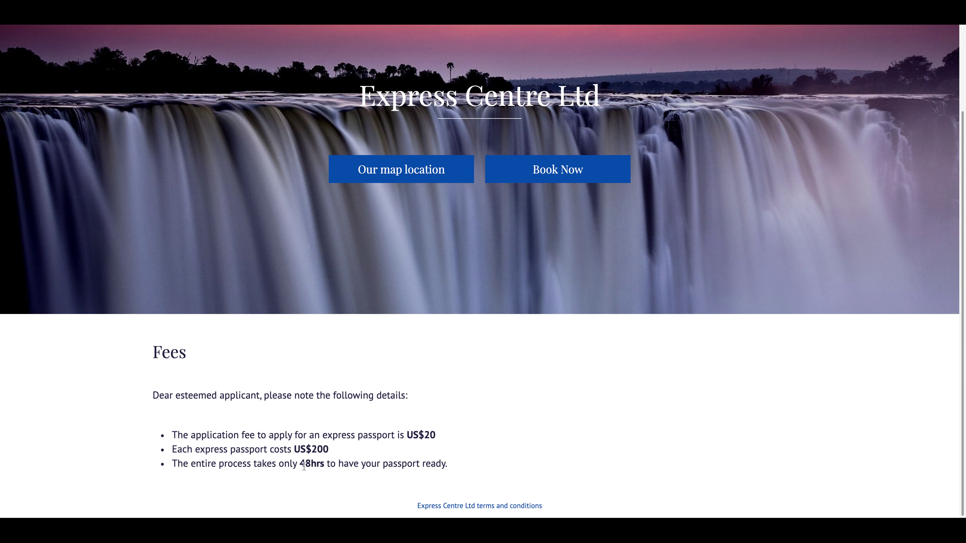
left_click_drag(300, 465, 338, 464)
left_click(363, 463)
left_click_drag(337, 451, 295, 450)
left_click(371, 454)
scroll(510, 443, "down", 1)
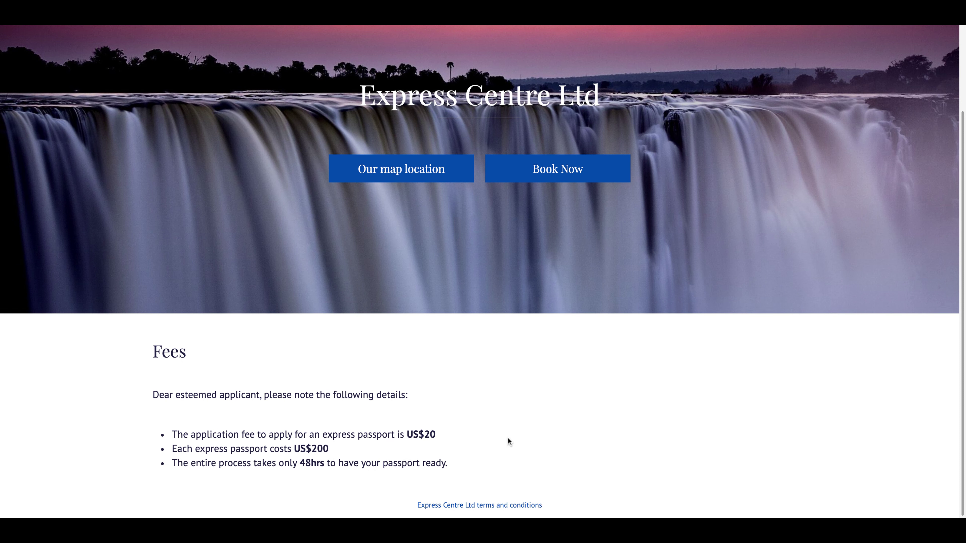
scroll(510, 442, "up", 3)
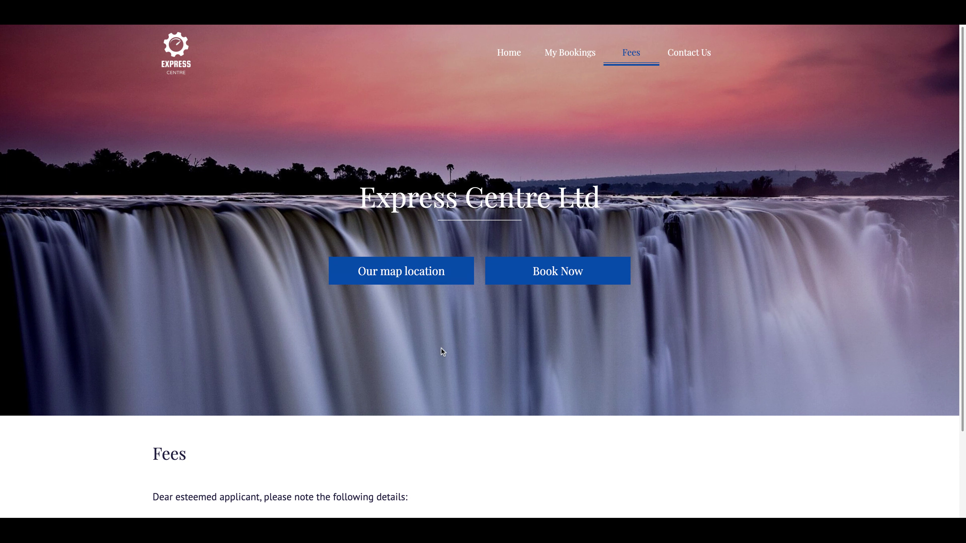
scroll(442, 350, "down", 3)
Go back to My Bookings to view the Passport Application card, then start a new booking.
scroll(471, 434, "up", 3)
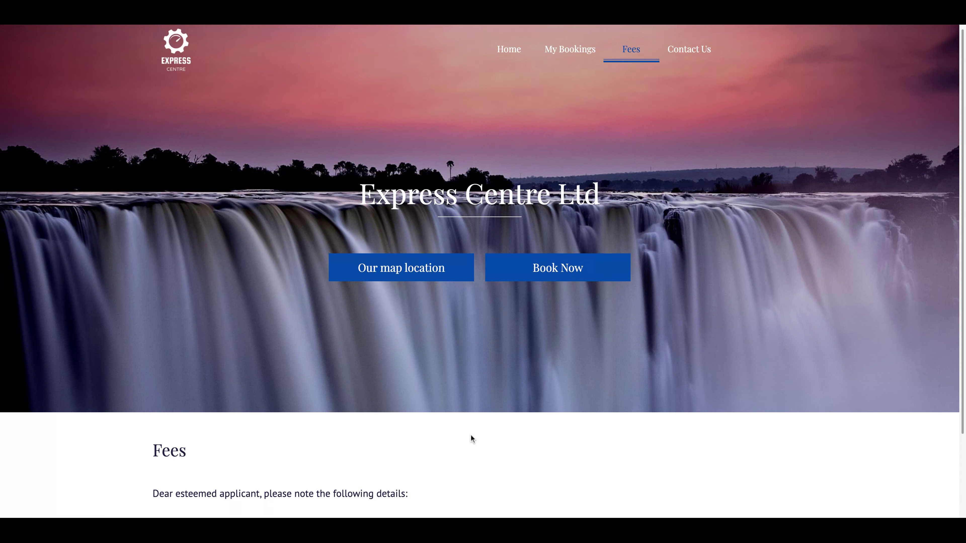
left_click(568, 53)
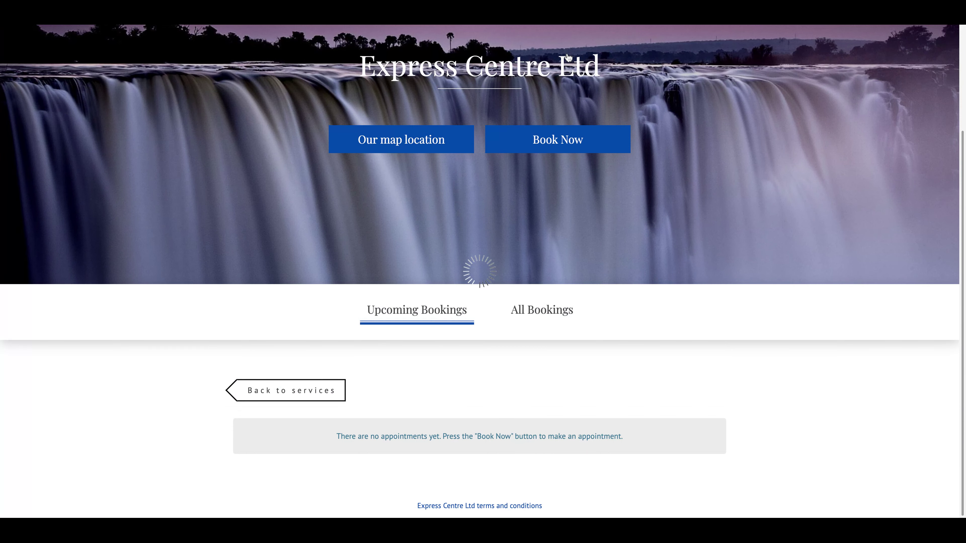
scroll(489, 376, "down", 6)
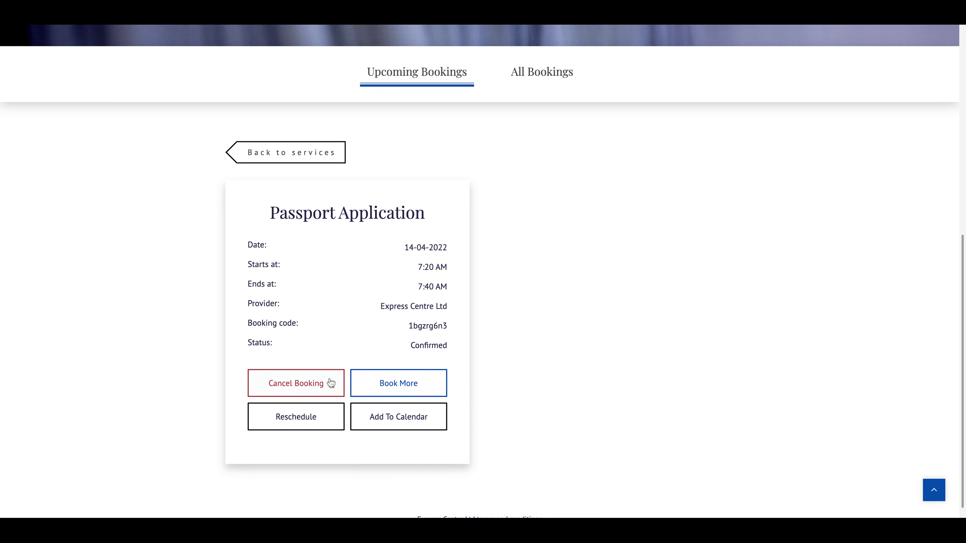
scroll(389, 354, "up", 6)
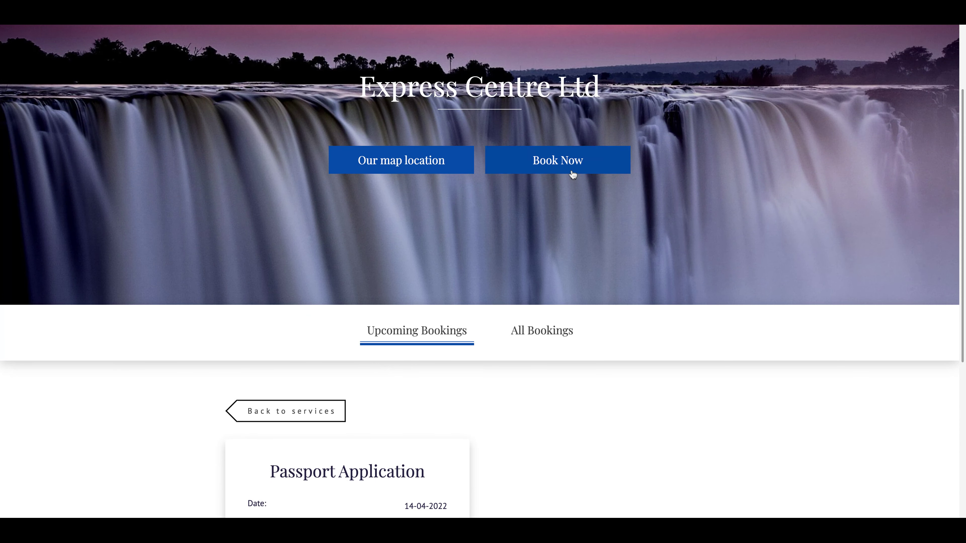
left_click(569, 171)
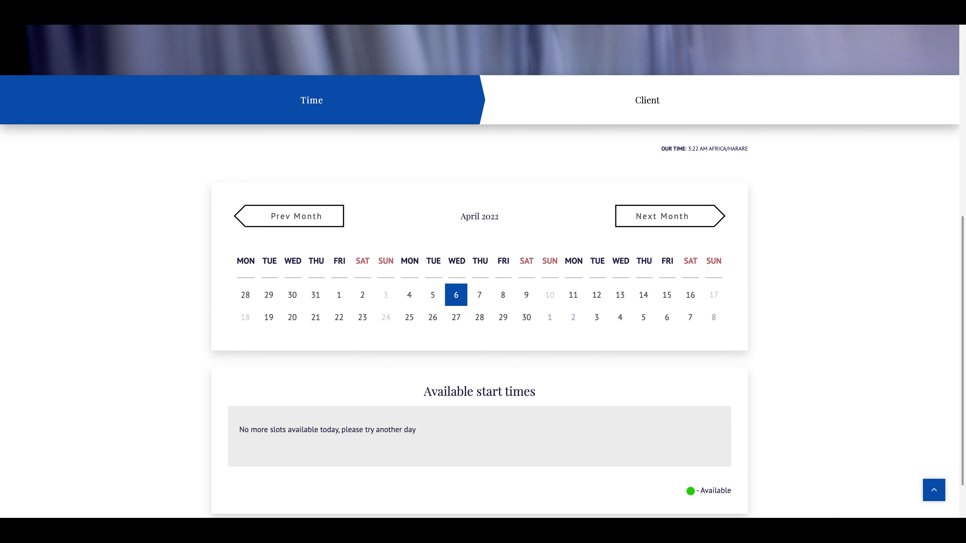
Look over the April 2022 start times, then jump to the centre's contact details.
scroll(483, 271, "down", 2)
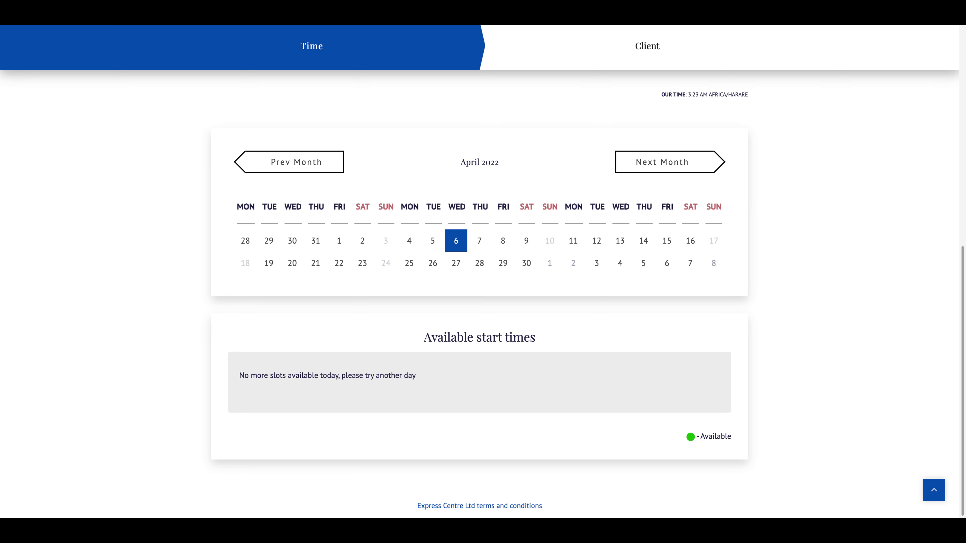
scroll(571, 349, "up", 10)
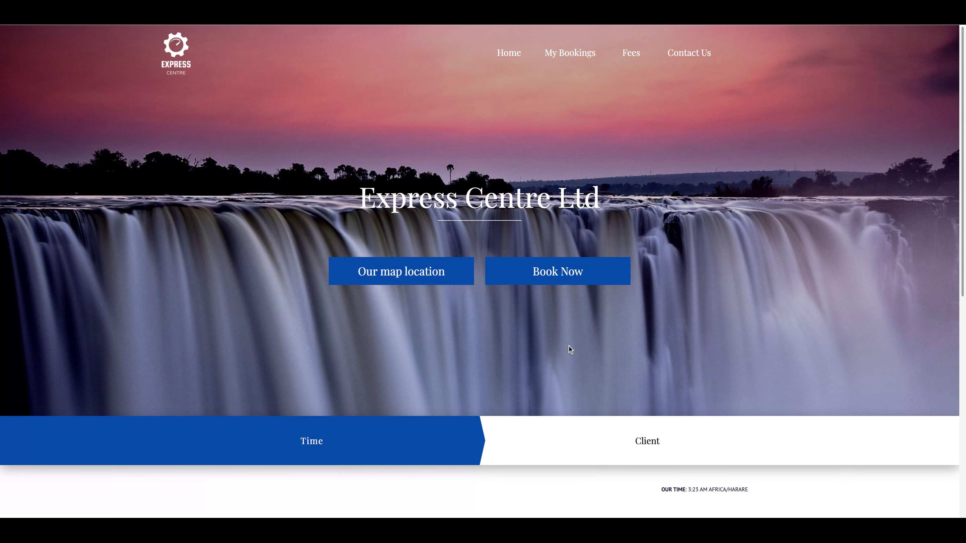
left_click(703, 52)
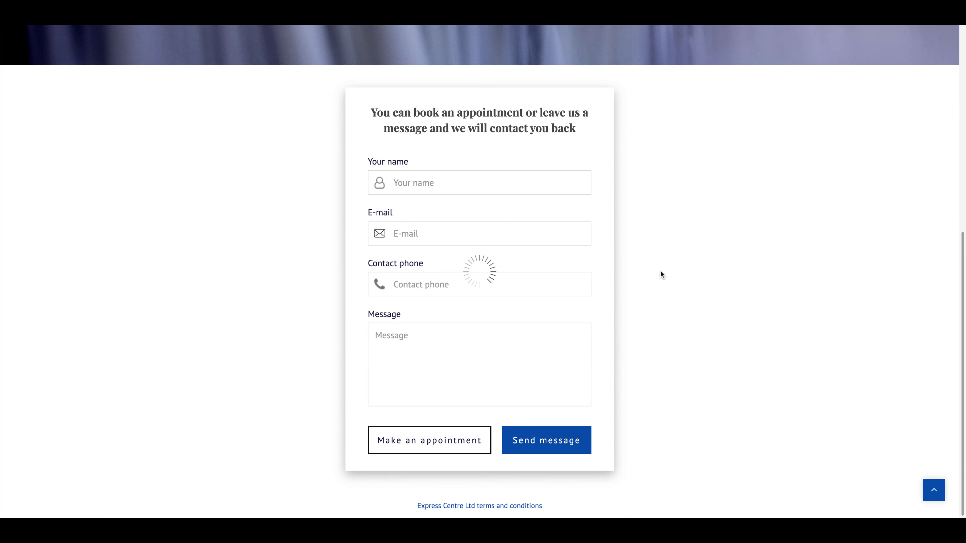
Scroll up the Contact Us page toward the Opening Hours and Contact us panels.
scroll(757, 240, "up", 10)
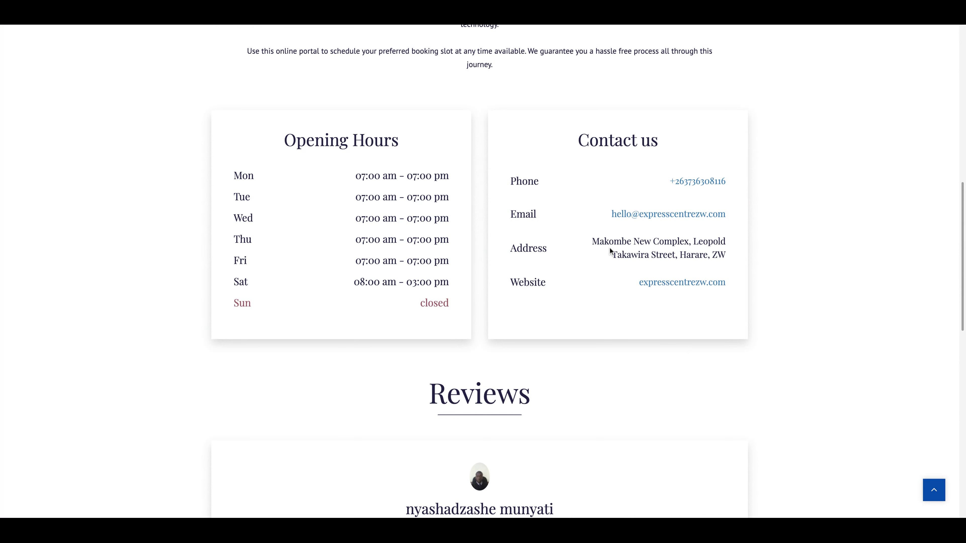